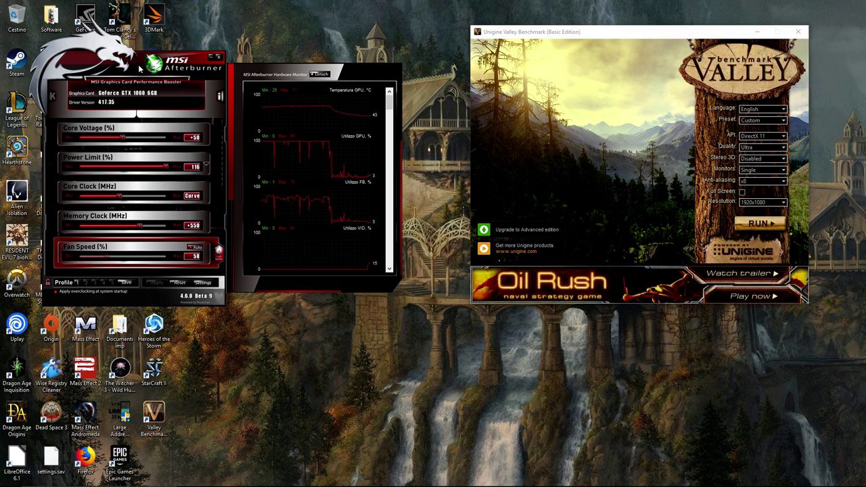
# Open the Afterburner properties, review the general and compatibility options such as voltage control and monitoring unlock, and confirm the dialog
pyautogui.moveTo(138, 59)
pyautogui.mouseDown()
pyautogui.moveTo(176, 58)
pyautogui.moveTo(141, 53)
pyautogui.mouseUp()
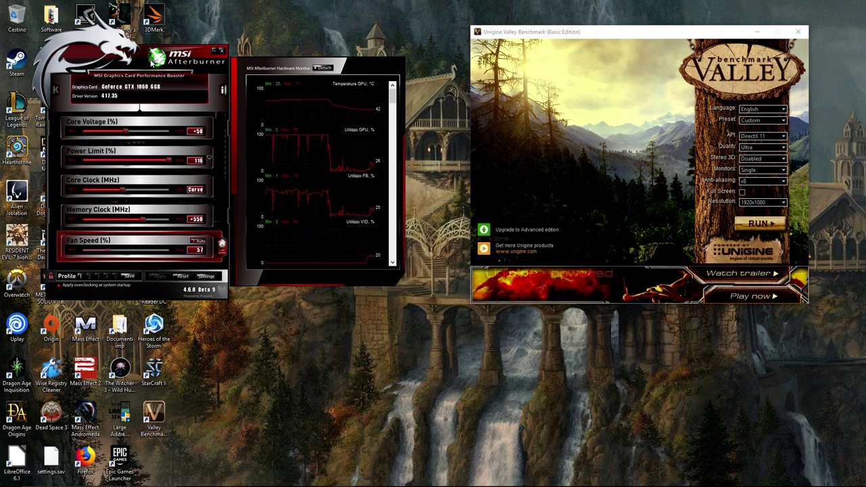
pyautogui.moveTo(139, 57); pyautogui.dragTo(160, 52)
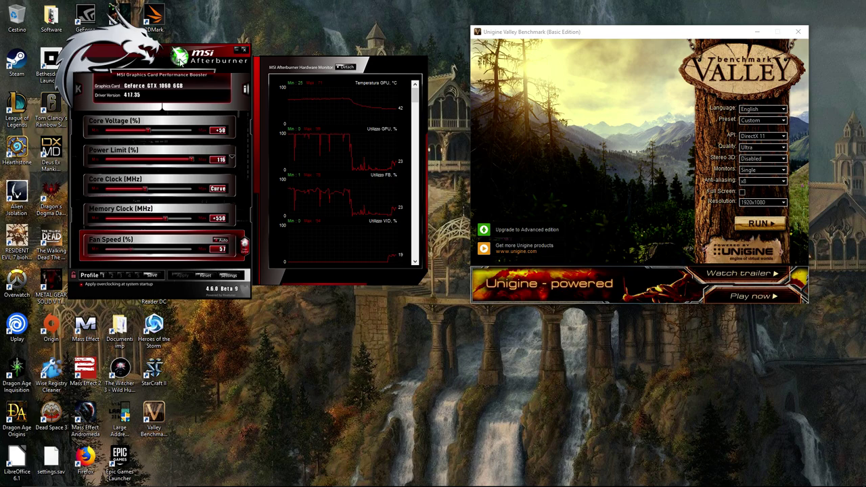
pyautogui.click(227, 277)
pyautogui.moveTo(157, 23); pyautogui.dragTo(531, 58)
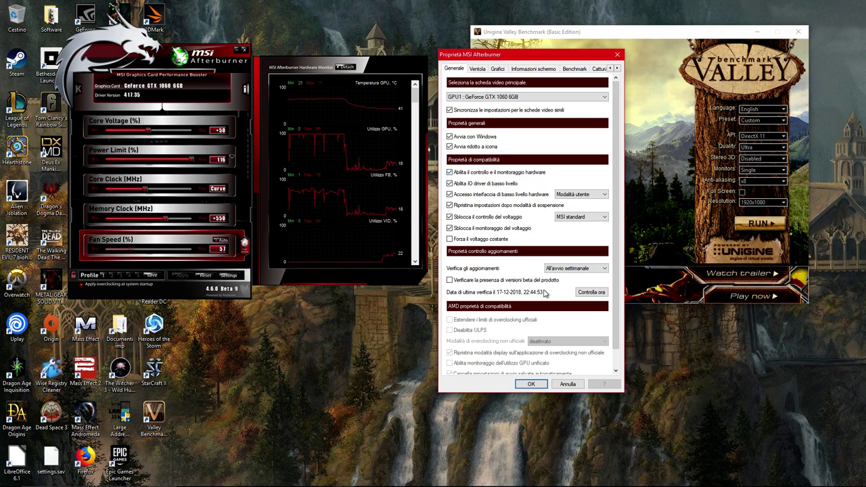
pyautogui.click(530, 384)
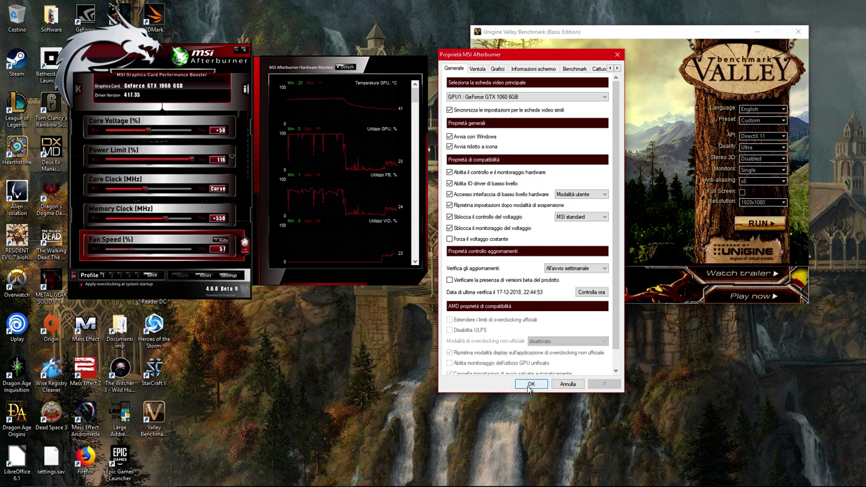
# Reveal the temperature limit linked to the power limit, check both sliders, and return to the core clock display
pyautogui.moveTo(159, 51)
pyautogui.mouseDown()
pyautogui.moveTo(171, 63)
pyautogui.moveTo(157, 46)
pyautogui.mouseUp()
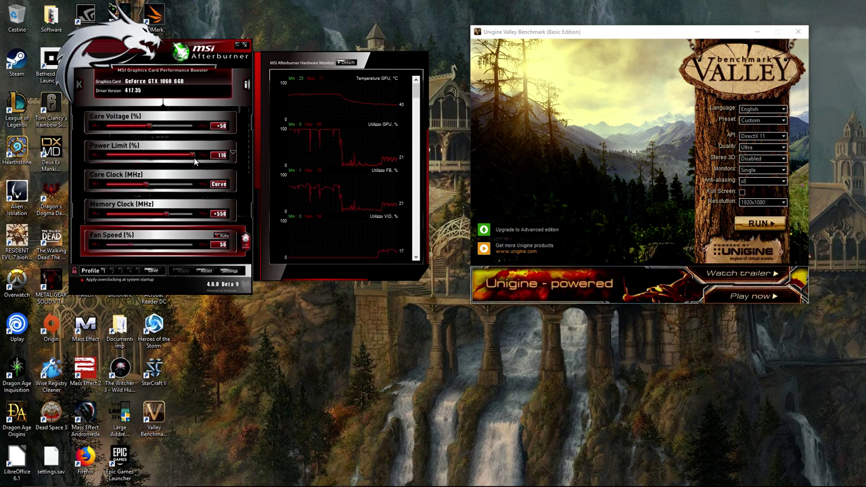
pyautogui.click(224, 156)
pyautogui.click(232, 155)
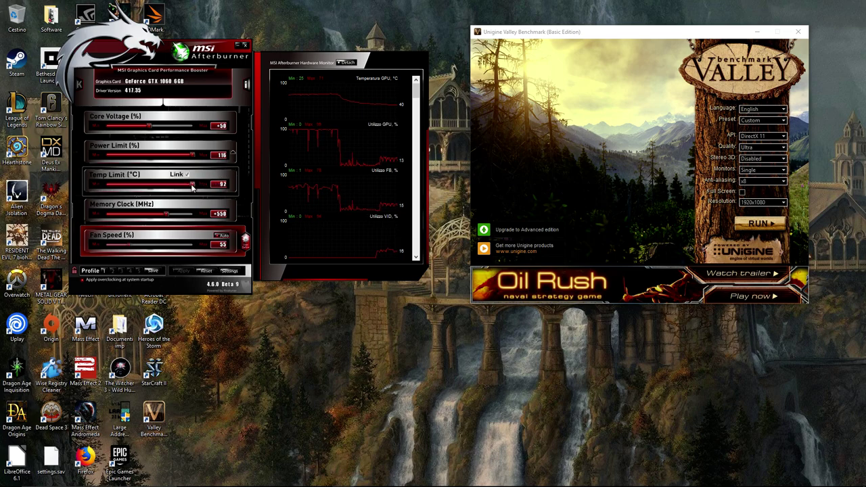
pyautogui.click(232, 154)
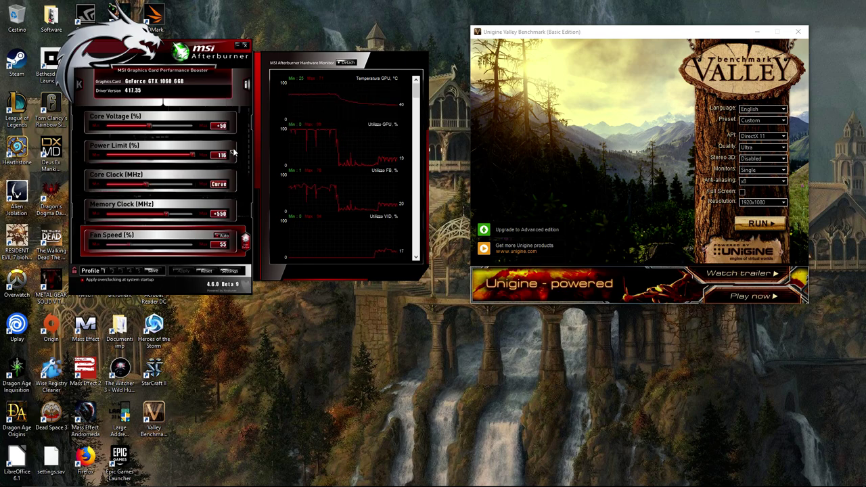
pyautogui.moveTo(154, 52); pyautogui.dragTo(153, 57)
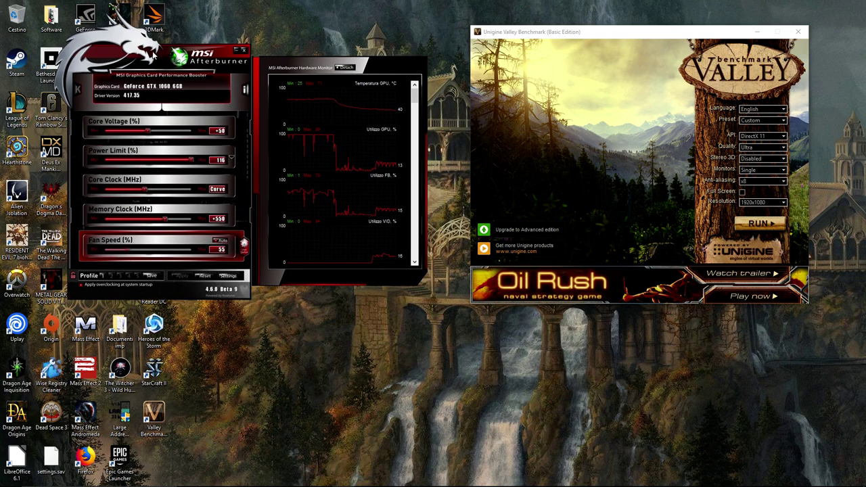
pyautogui.click(232, 160)
pyautogui.click(232, 160)
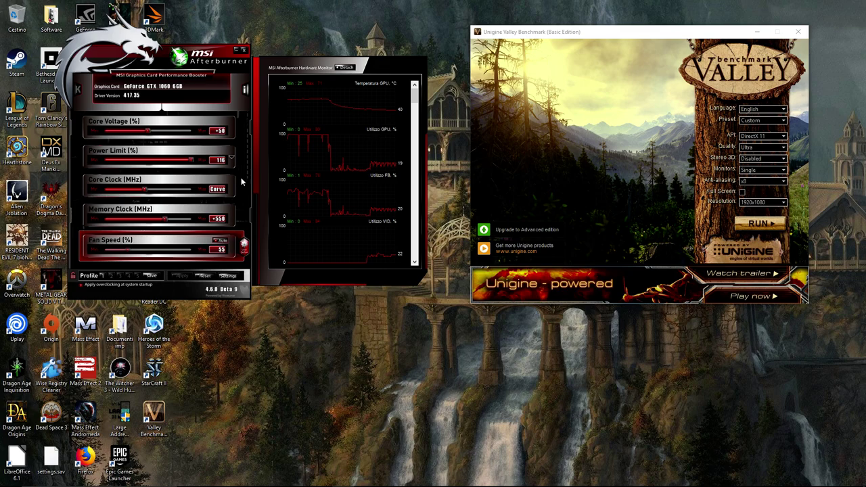
# Open the voltage/frequency curve editor, examine the GPU frequency curve around 1050 mV, and close the editor
pyautogui.hotkey('ctrl', 'f')
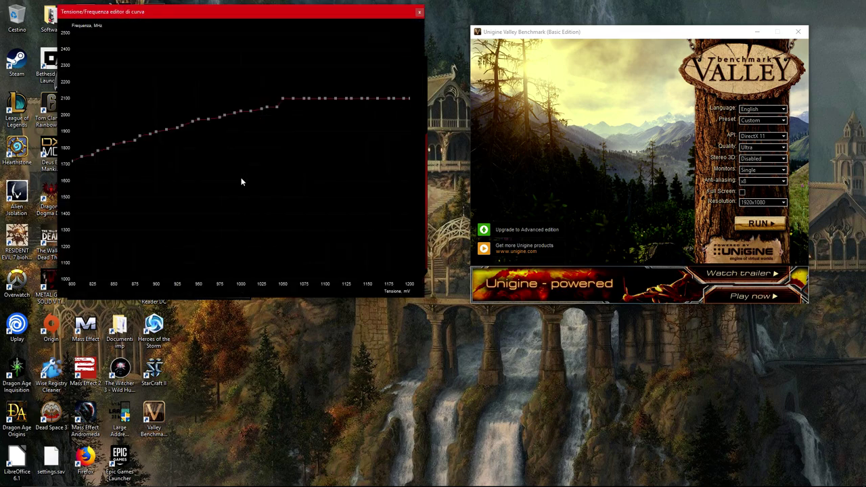
pyautogui.moveTo(184, 17); pyautogui.dragTo(414, 35)
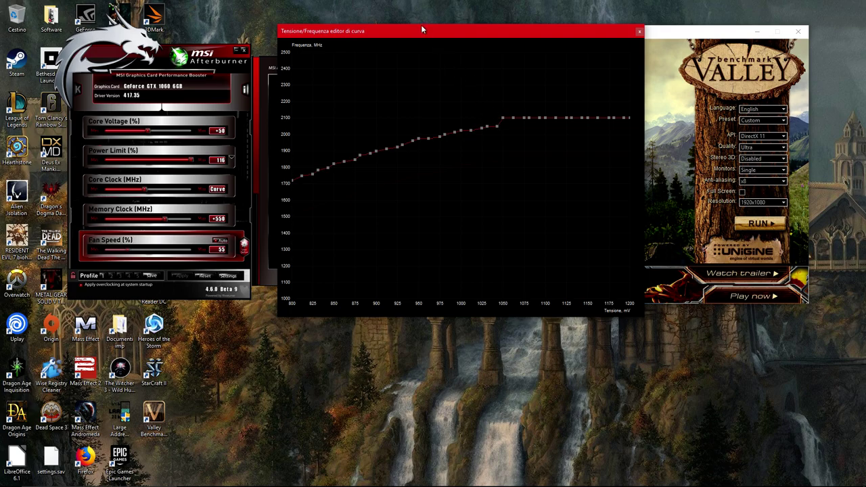
pyautogui.moveTo(422, 26); pyautogui.dragTo(455, 38)
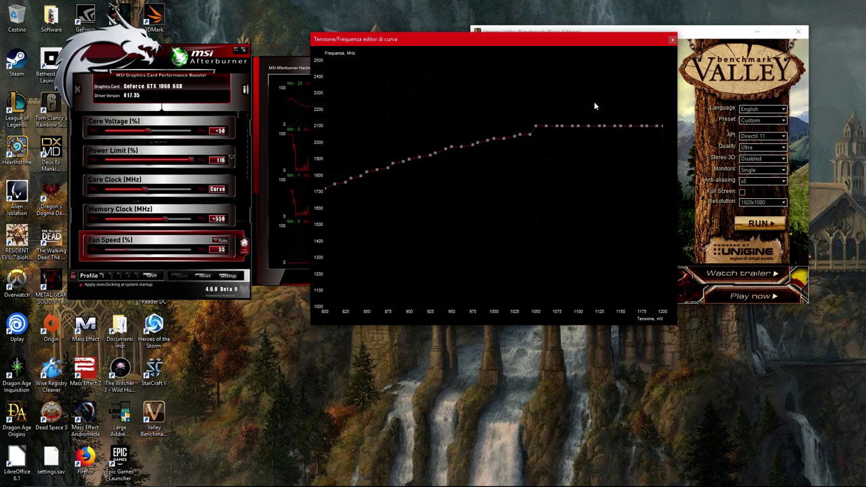
pyautogui.click(671, 40)
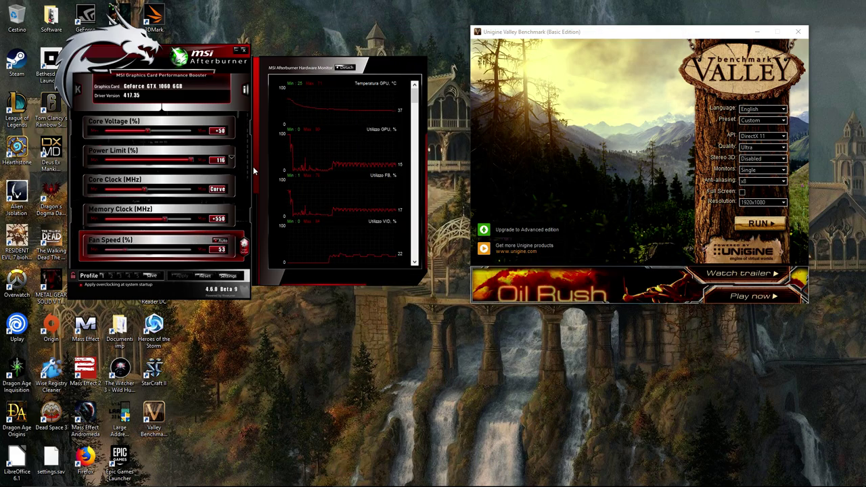
pyautogui.hotkey('ctrl', 'f')
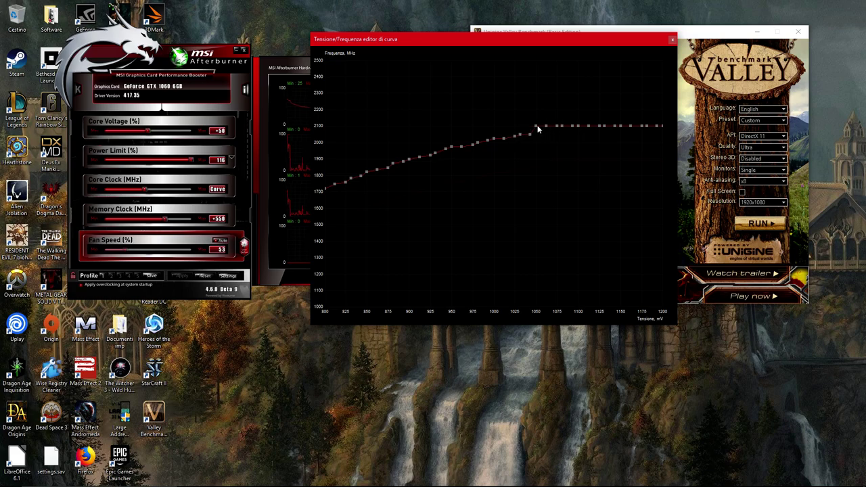
pyautogui.click(673, 42)
# Examine the custom fan speed curve and automatic fan control options in the Afterburner properties, and confirm the dialog
pyautogui.moveTo(186, 216); pyautogui.dragTo(184, 222)
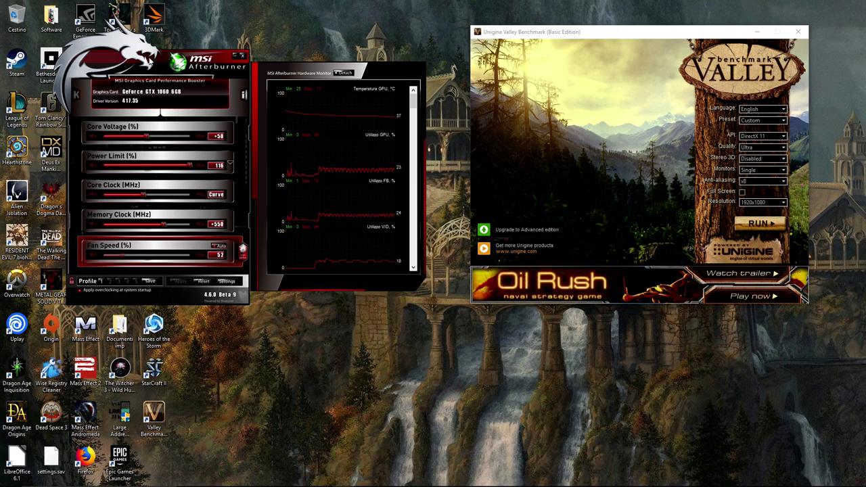
pyautogui.moveTo(212, 229); pyautogui.dragTo(209, 227)
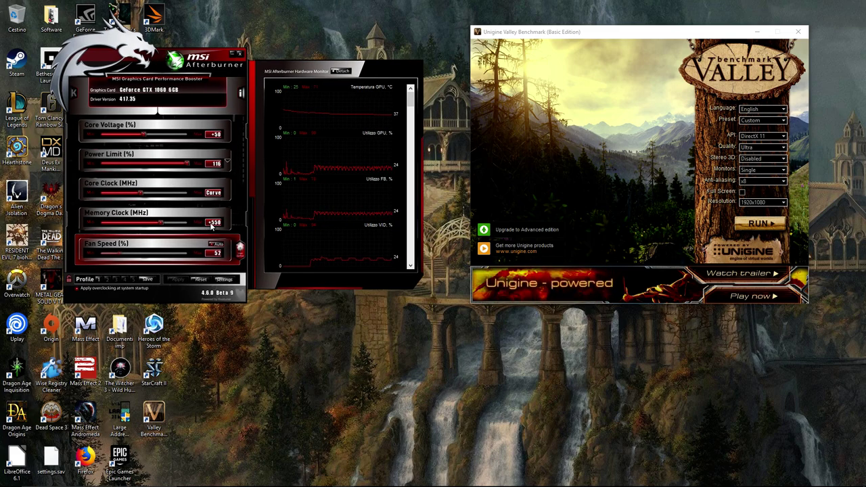
pyautogui.click(224, 280)
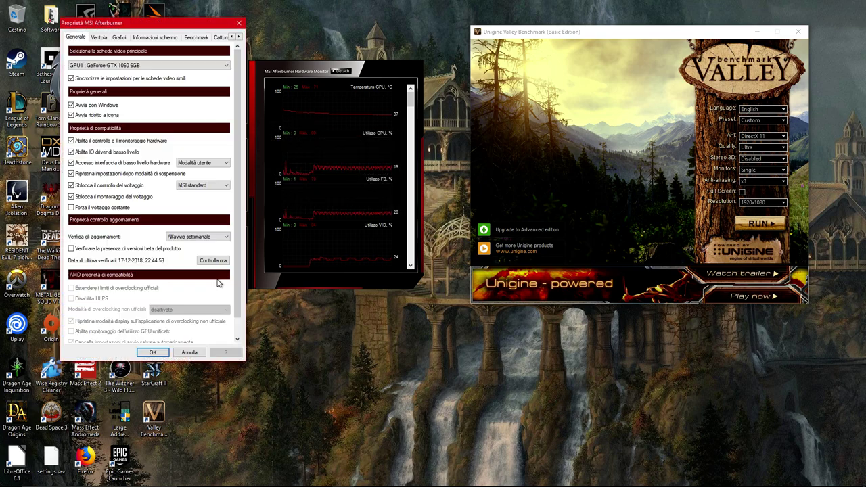
pyautogui.moveTo(122, 22); pyautogui.dragTo(363, 38)
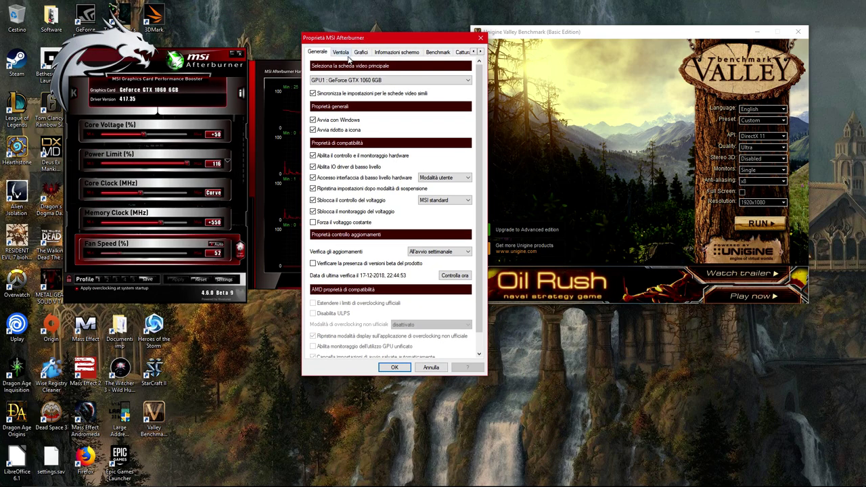
pyautogui.click(340, 53)
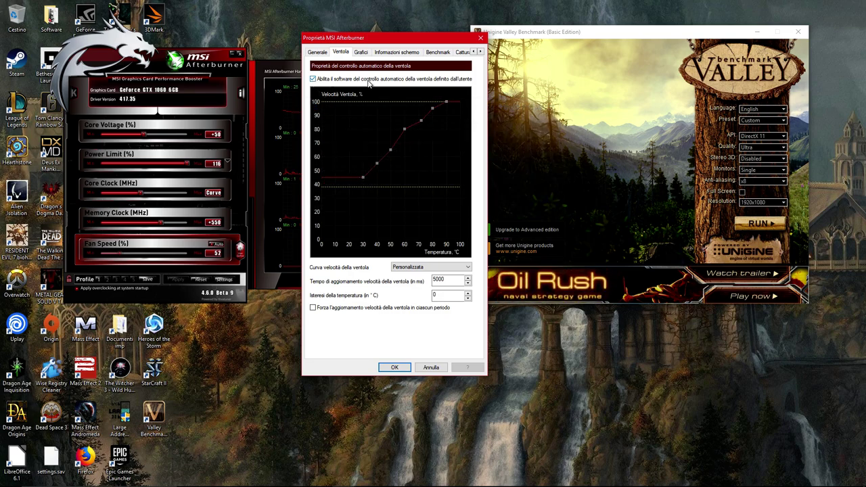
pyautogui.moveTo(410, 42); pyautogui.dragTo(382, 21)
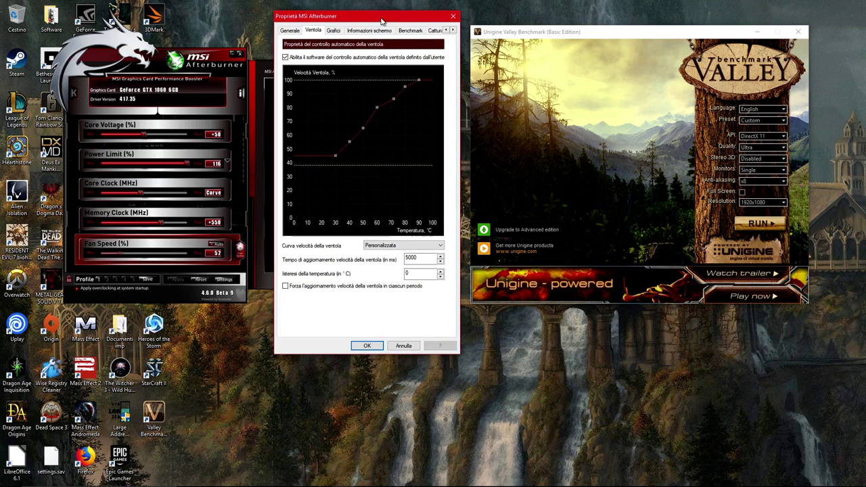
pyautogui.doubleClick(363, 128)
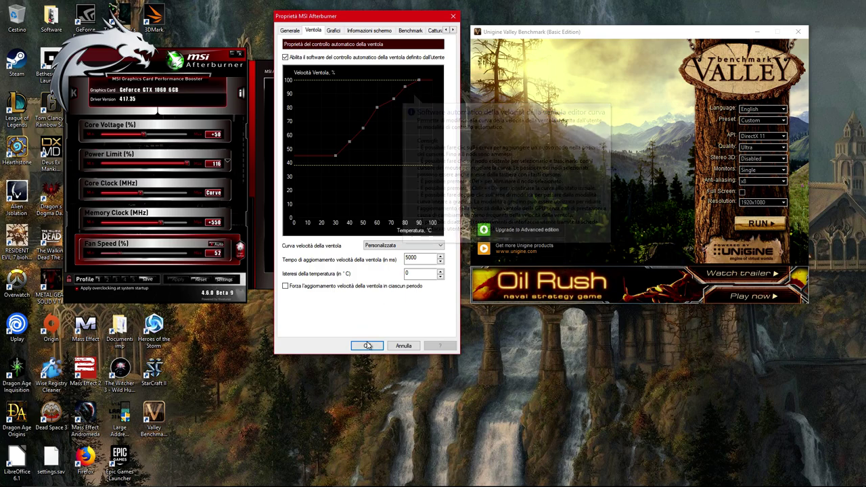
pyautogui.click(289, 32)
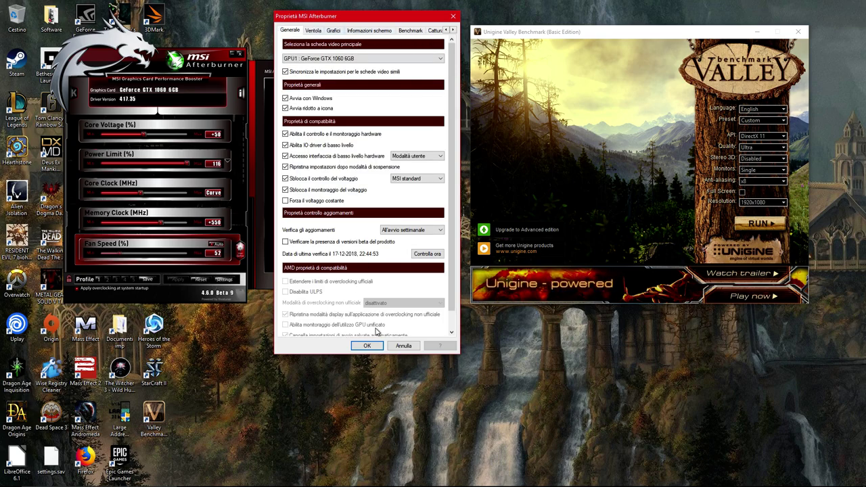
pyautogui.click(369, 347)
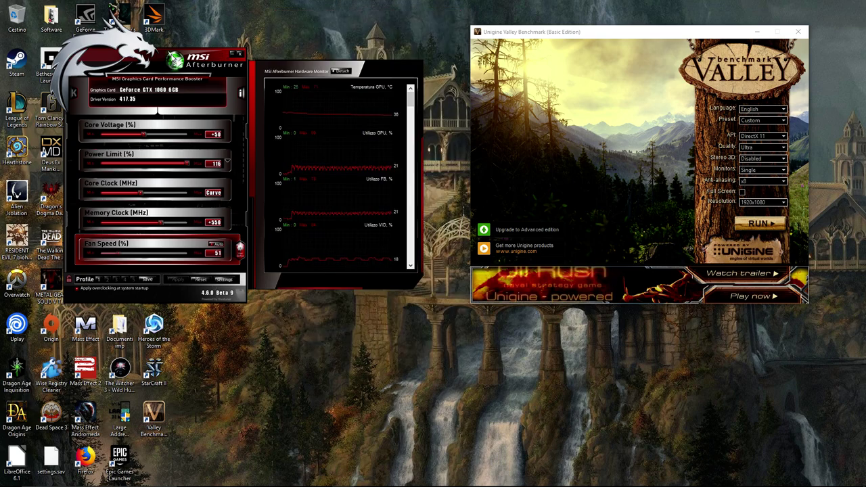
# Move the Afterburner window and the Valley Benchmark launcher farther apart on the desktop
pyautogui.moveTo(194, 84); pyautogui.dragTo(158, 80)
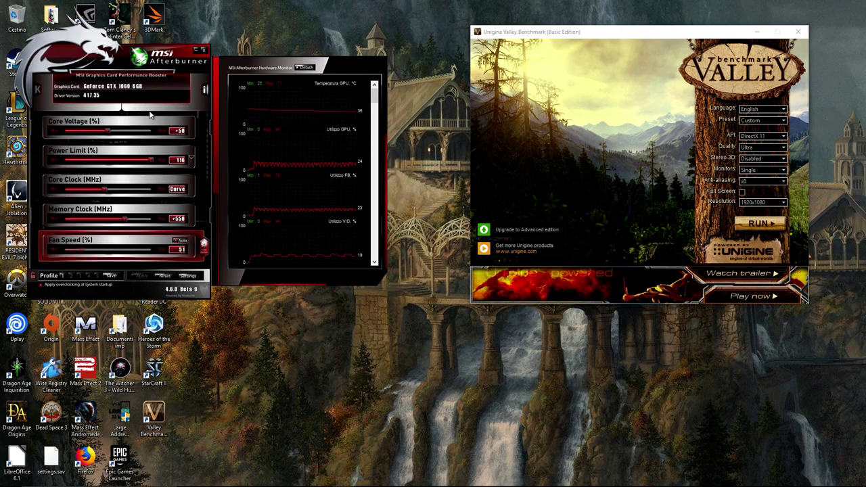
pyautogui.moveTo(90, 54); pyautogui.dragTo(86, 53)
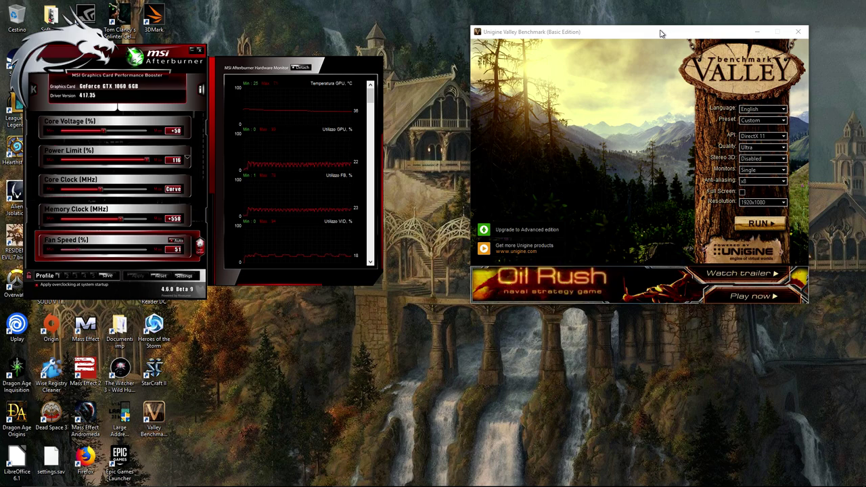
pyautogui.moveTo(661, 32); pyautogui.dragTo(679, 21)
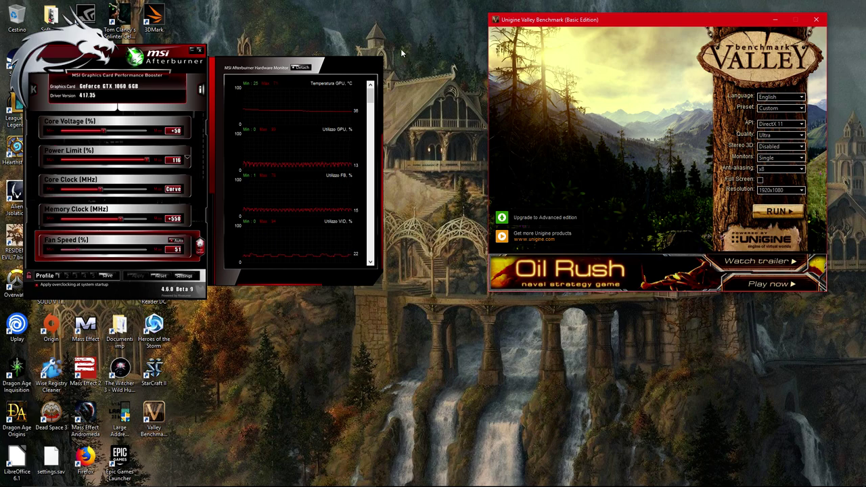
pyautogui.moveTo(105, 59); pyautogui.dragTo(105, 59)
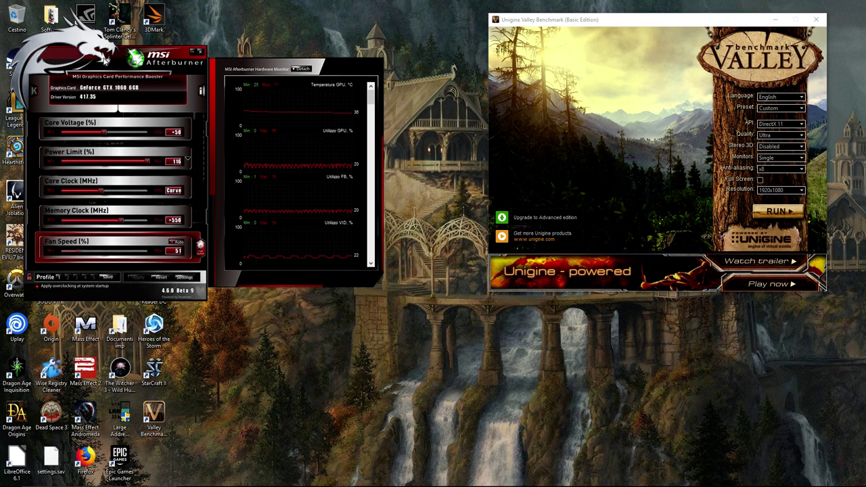
# Recheck the flat section of the voltage/frequency curve from 1050 mV onward, and close the curve editor
pyautogui.click(176, 190)
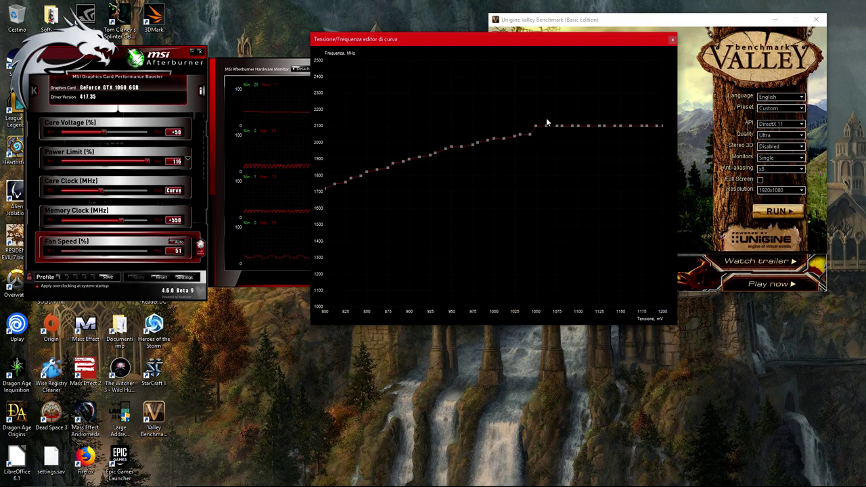
pyautogui.click(673, 40)
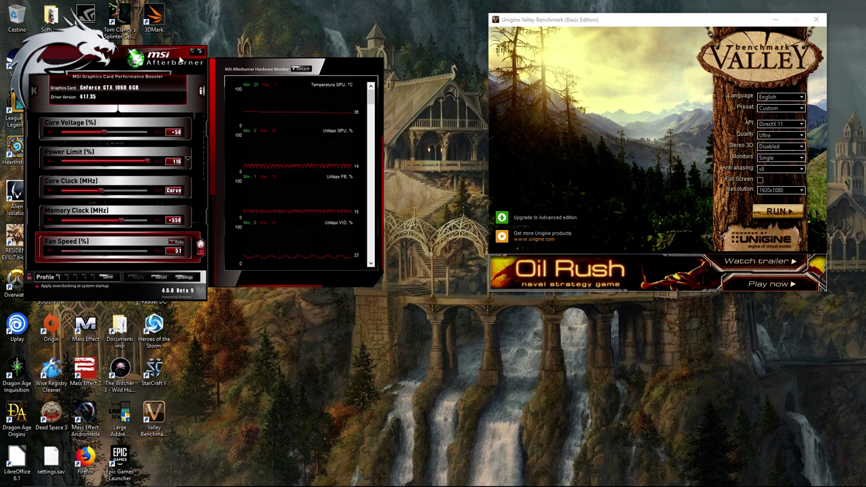
pyautogui.moveTo(112, 63); pyautogui.dragTo(153, 64)
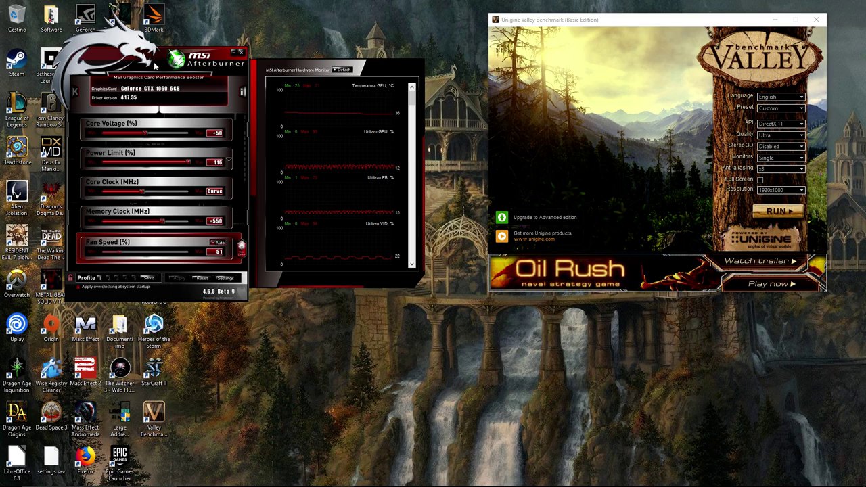
pyautogui.moveTo(151, 62); pyautogui.dragTo(138, 60)
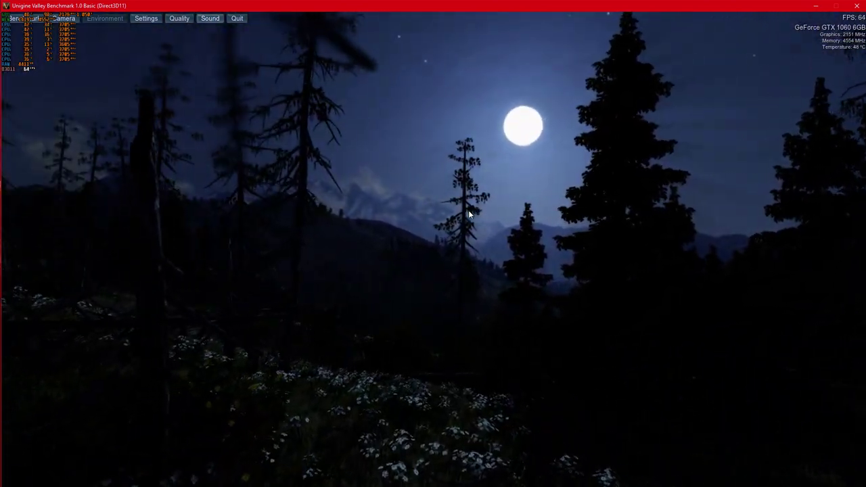
# Run the Unigine Valley benchmark at Ultra quality, close its results without saving, and quit the application
pyautogui.press('F9')
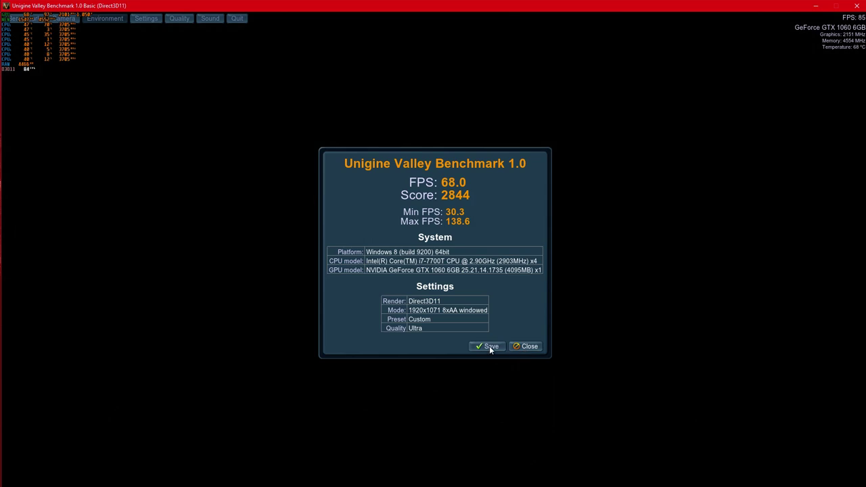
pyautogui.click(525, 346)
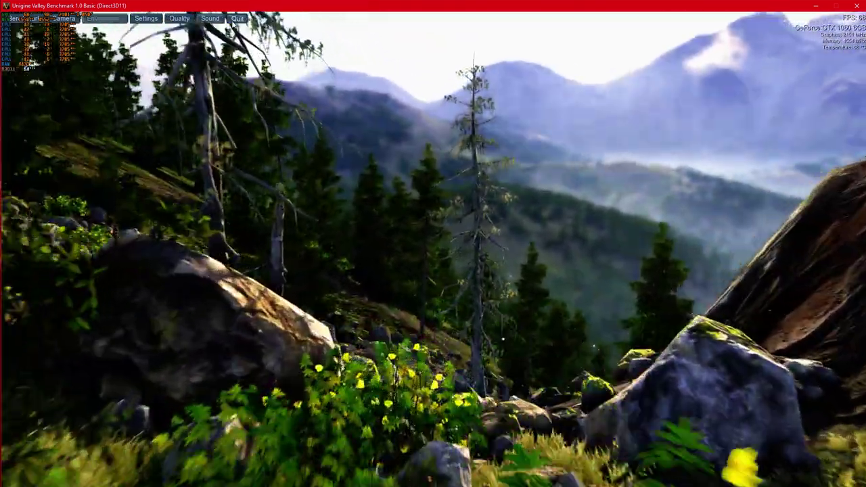
pyautogui.click(236, 19)
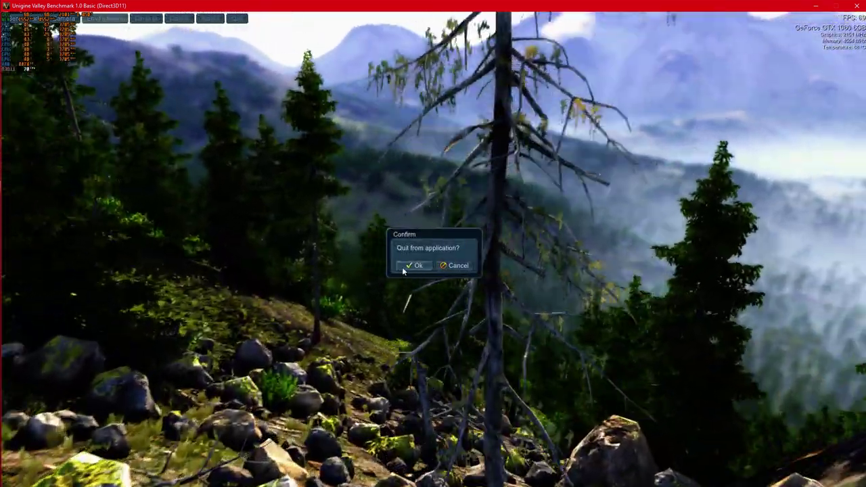
pyautogui.click(404, 269)
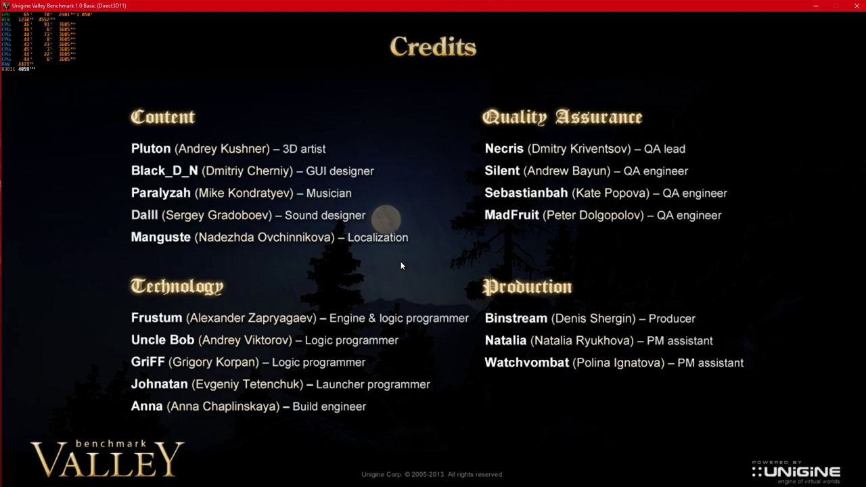
# Dismiss the Valley credits screen and examine the GPU temperature and usage graphs in the Afterburner hardware monitor
pyautogui.click(378, 187)
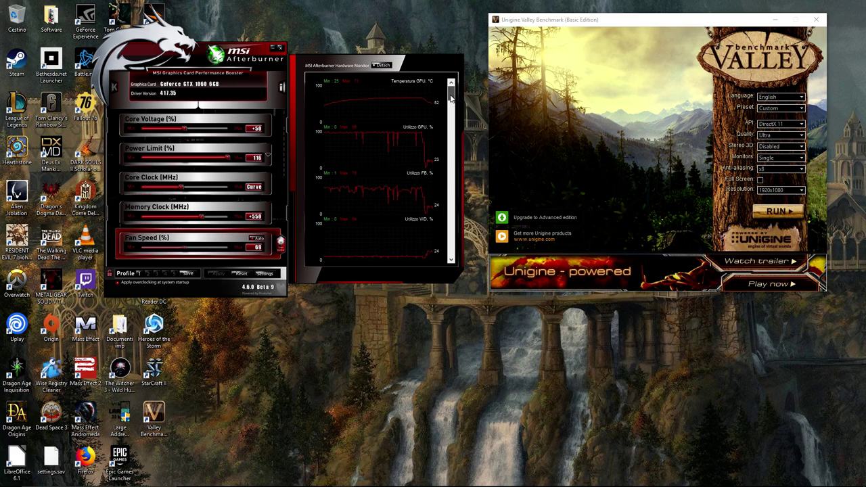
pyautogui.scroll(-1, 451, 99)
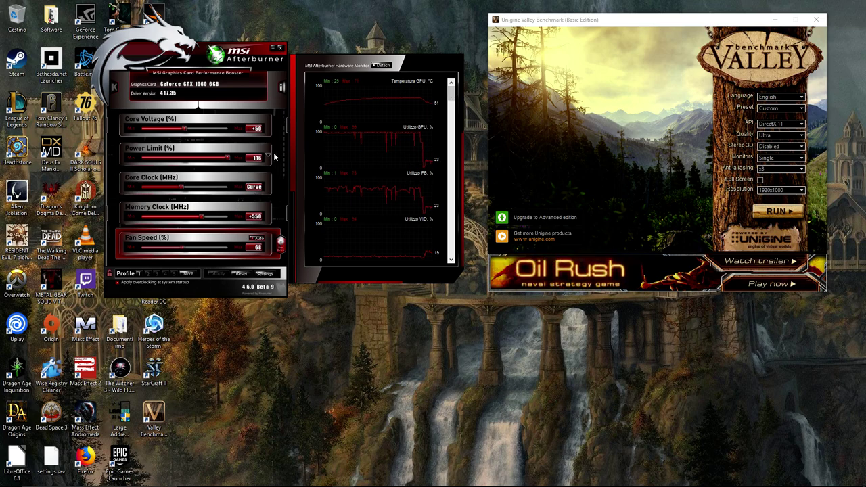
# Bring up the voltage/frequency curve over the Afterburner window, review its shape once more, and close the editor
pyautogui.hotkey('ctrl', 'f')
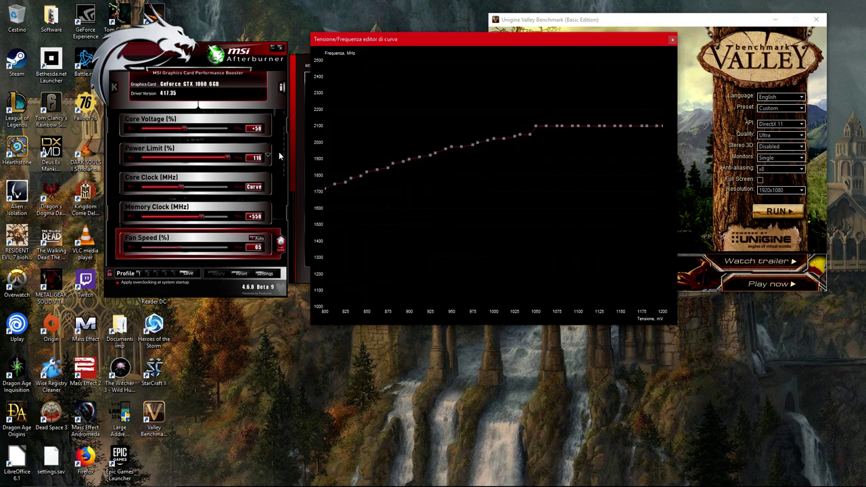
pyautogui.moveTo(411, 41); pyautogui.dragTo(181, 35)
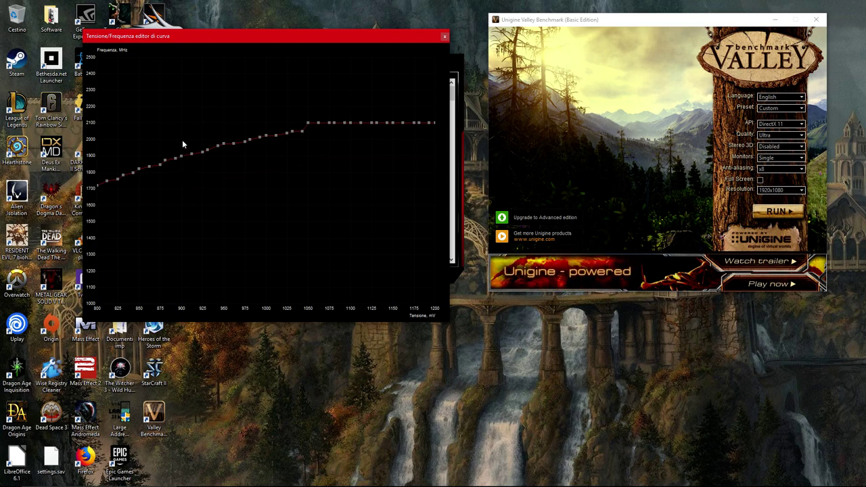
pyautogui.click(445, 37)
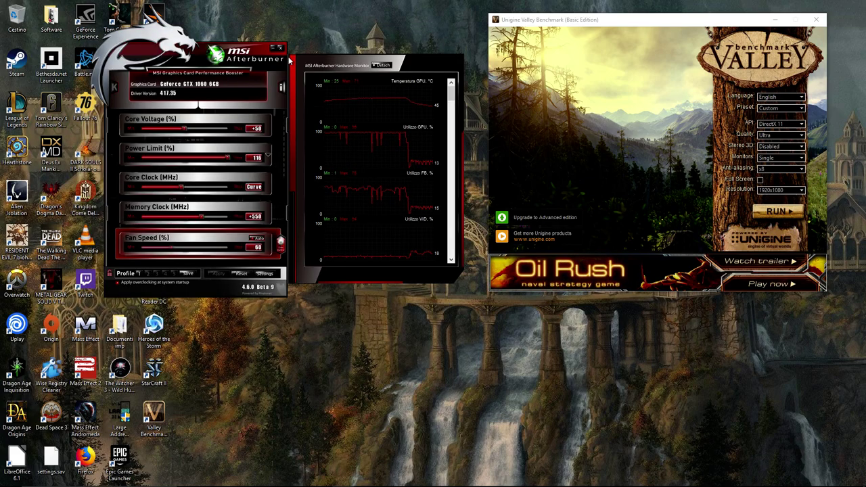
# Shift the Afterburner window slightly, recheck its properties dialog, and close the dialog
pyautogui.moveTo(261, 59); pyautogui.dragTo(252, 59)
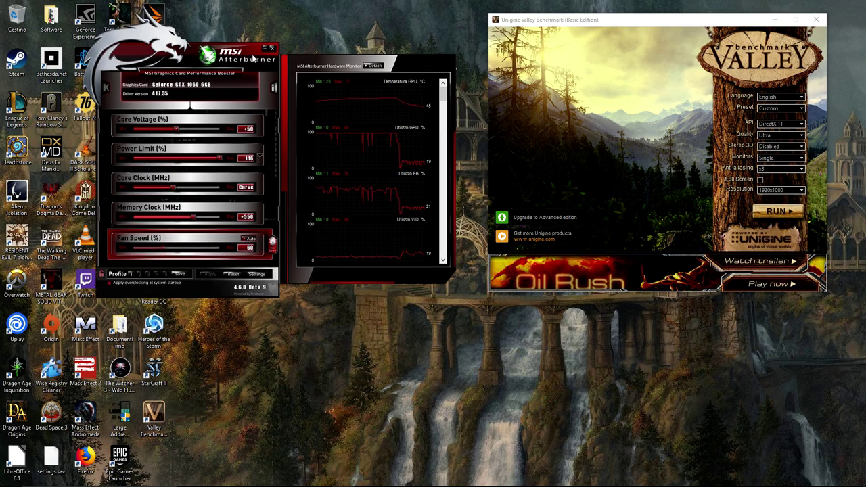
pyautogui.click(255, 274)
pyautogui.click(272, 18)
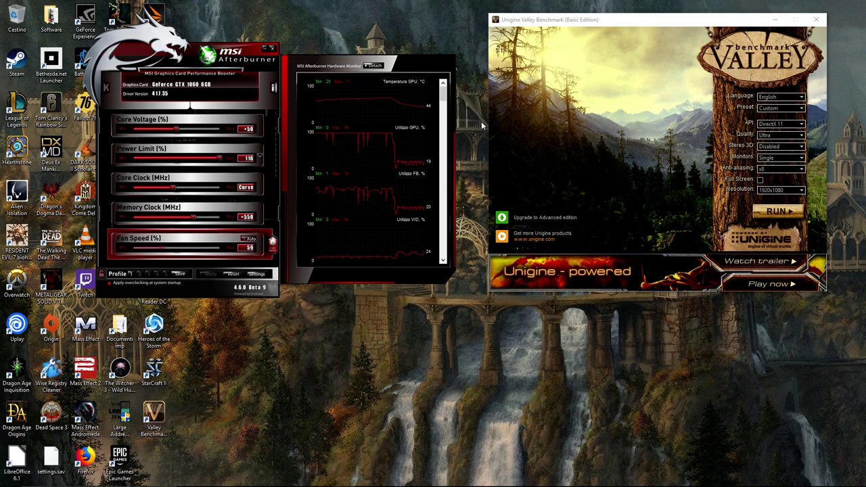
pyautogui.moveTo(653, 30); pyautogui.dragTo(666, 29)
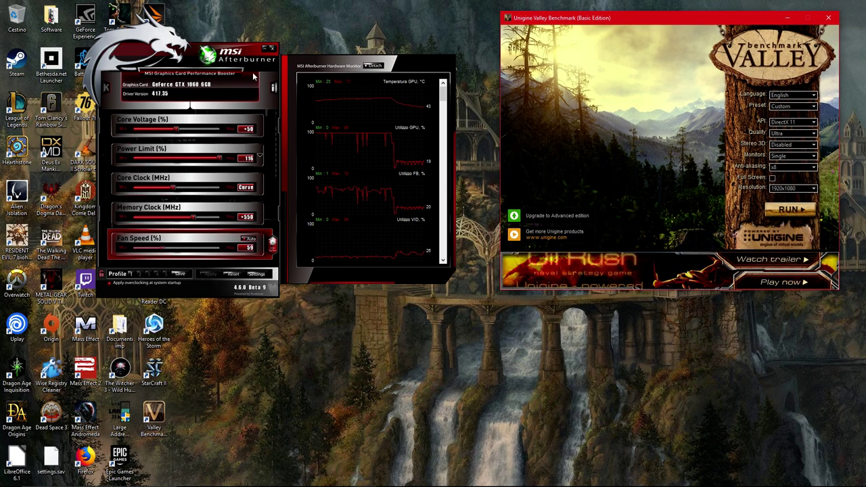
pyautogui.moveTo(249, 49); pyautogui.dragTo(256, 47)
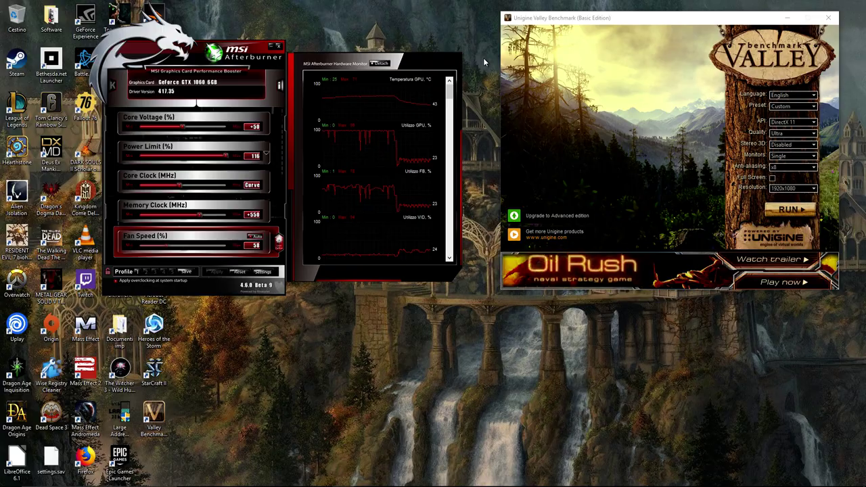
# Open the GeForce Experience overlay over the desktop
pyautogui.hotkey('alt', 'z')
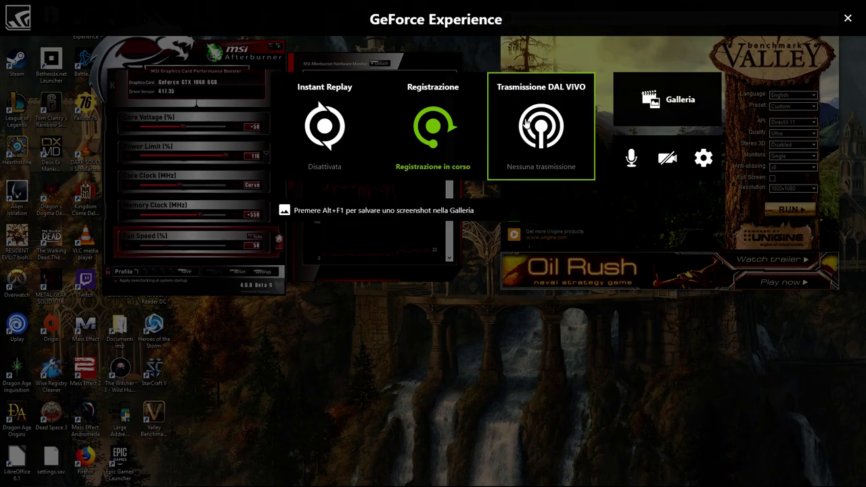